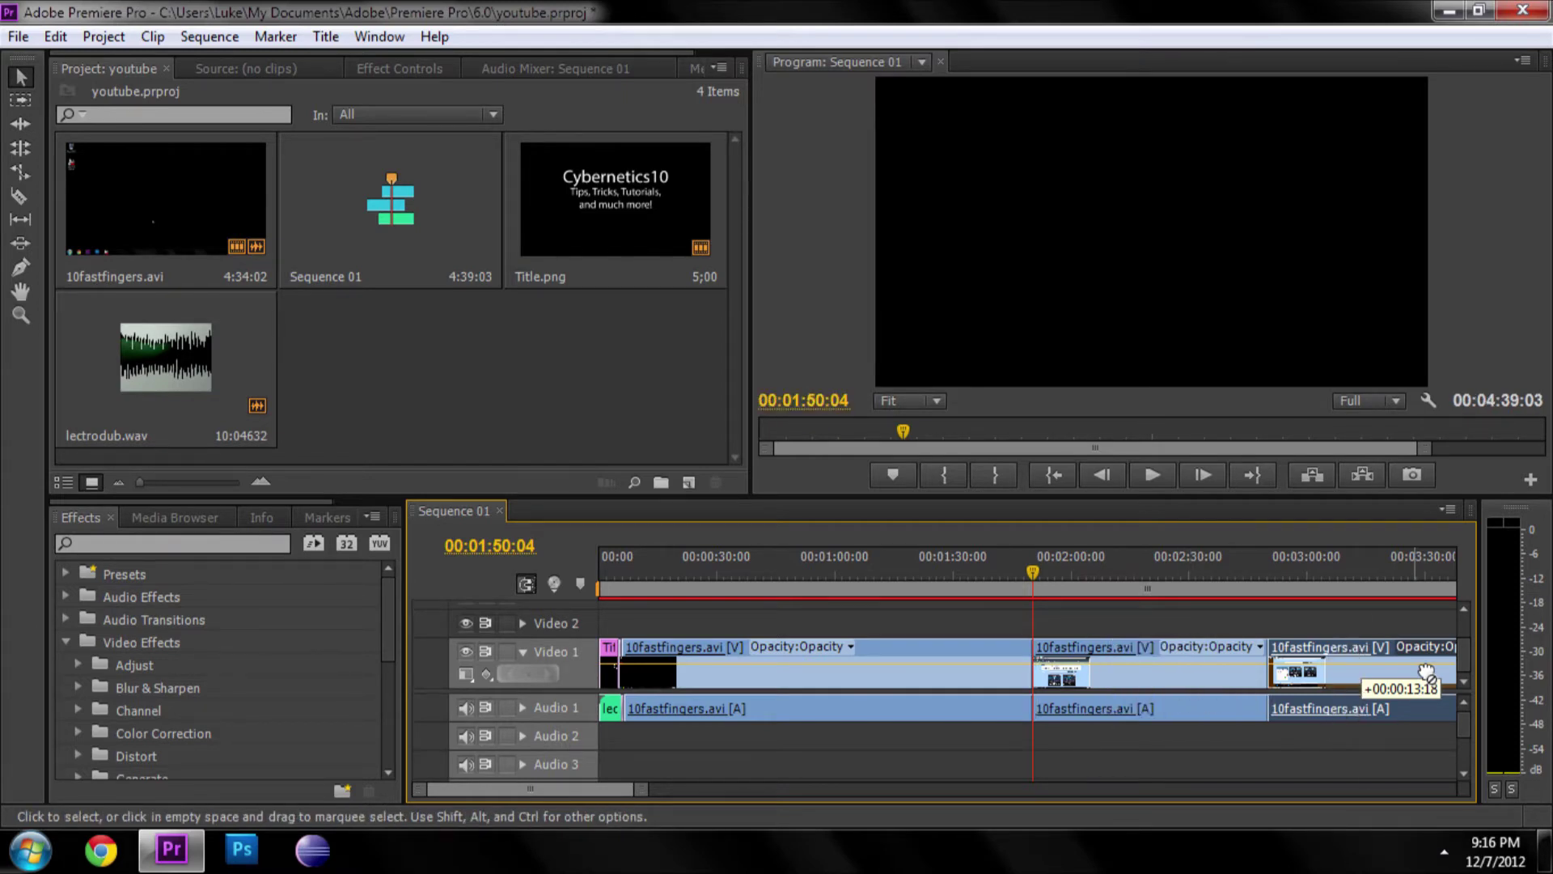
Shift the second and third 10fastfingers.avi clips later in the sequence to leave gaps, and move the playhead to 00:02:30:00
drag(1426, 671, 1172, 673)
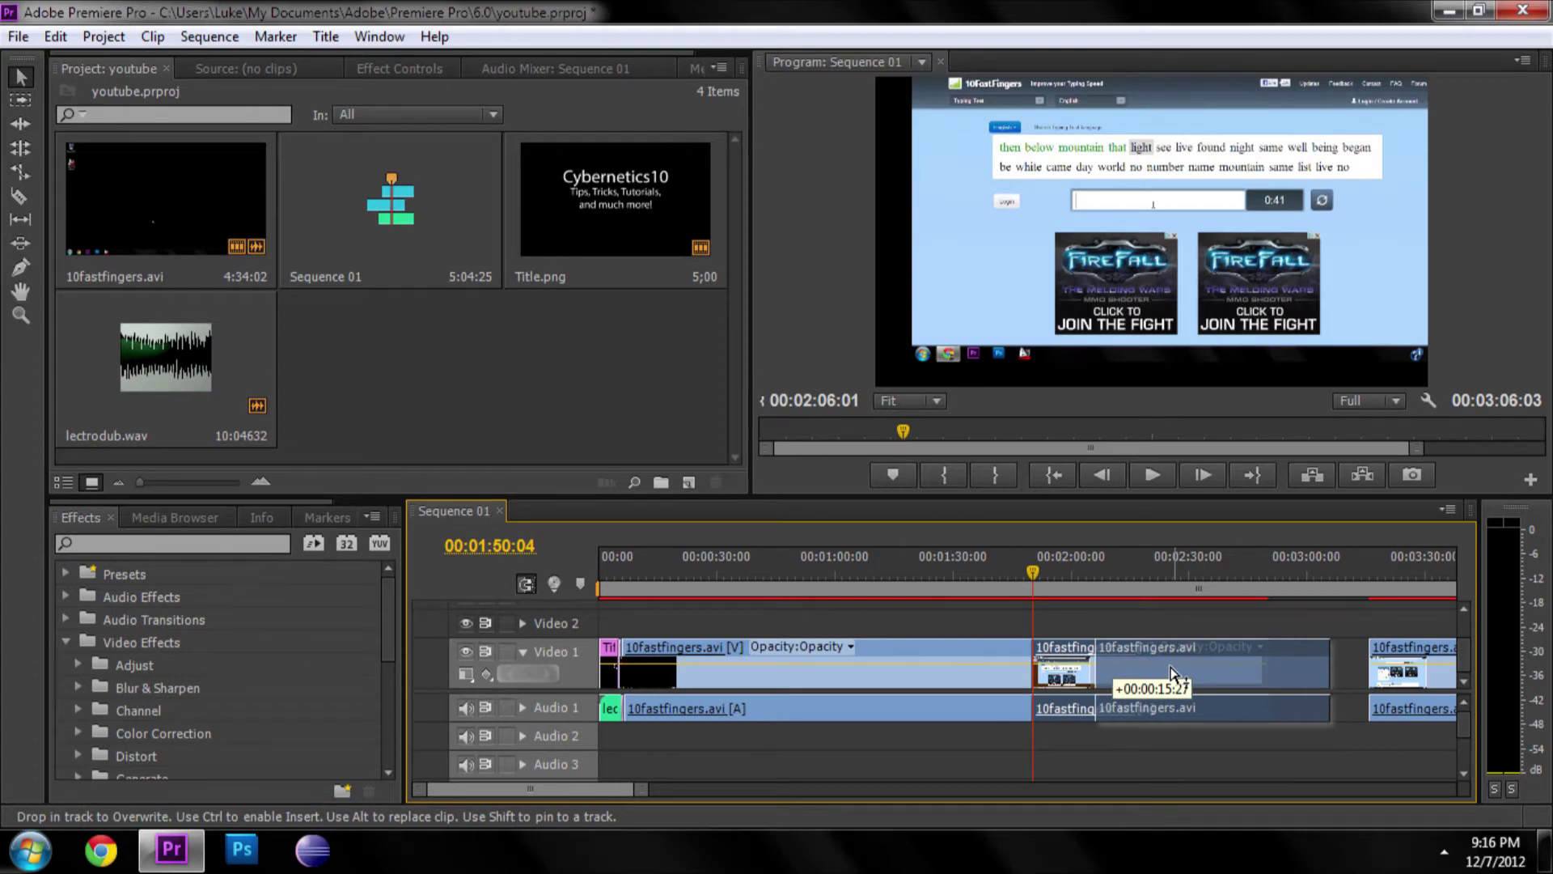
drag(1172, 673, 1172, 673)
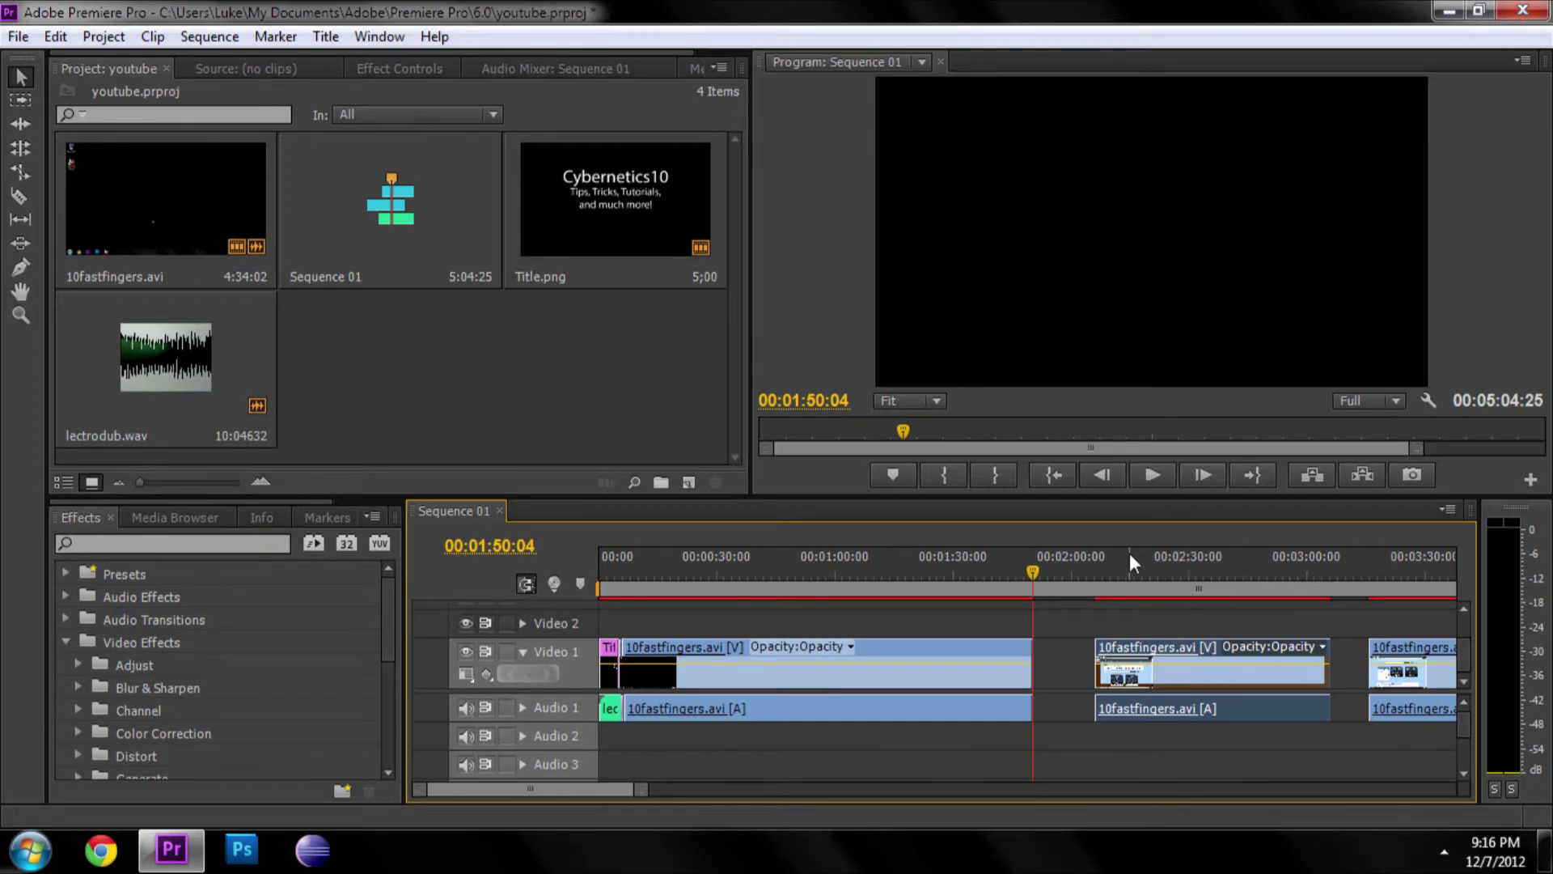
click(1188, 571)
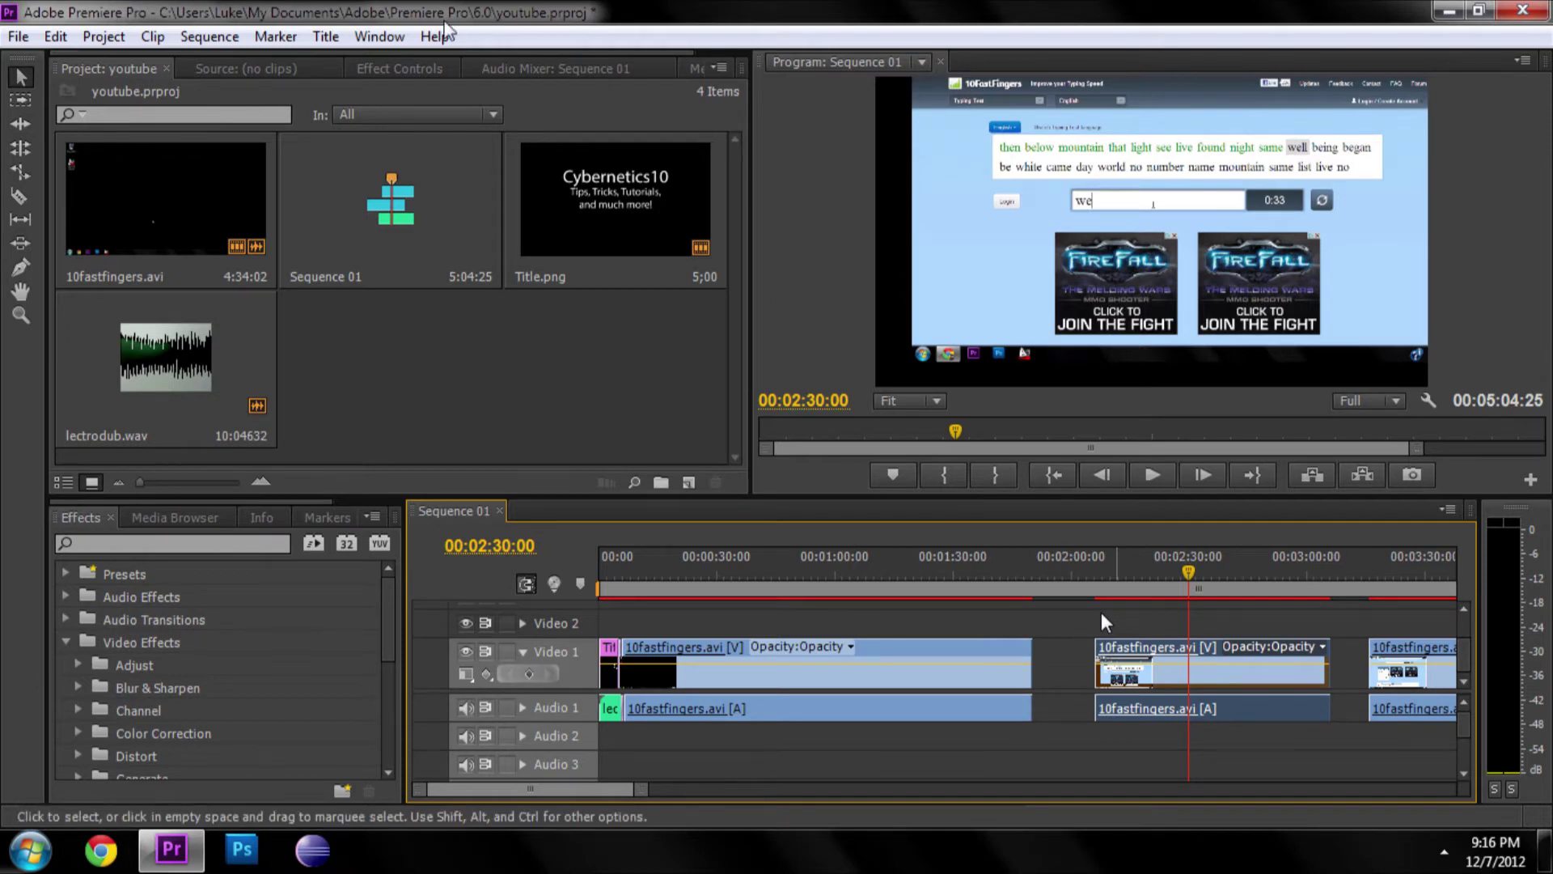
Open the speed and duration settings of the second 10fastfingers.avi clip and enter a speed of 100%
click(154, 38)
click(153, 38)
click(154, 38)
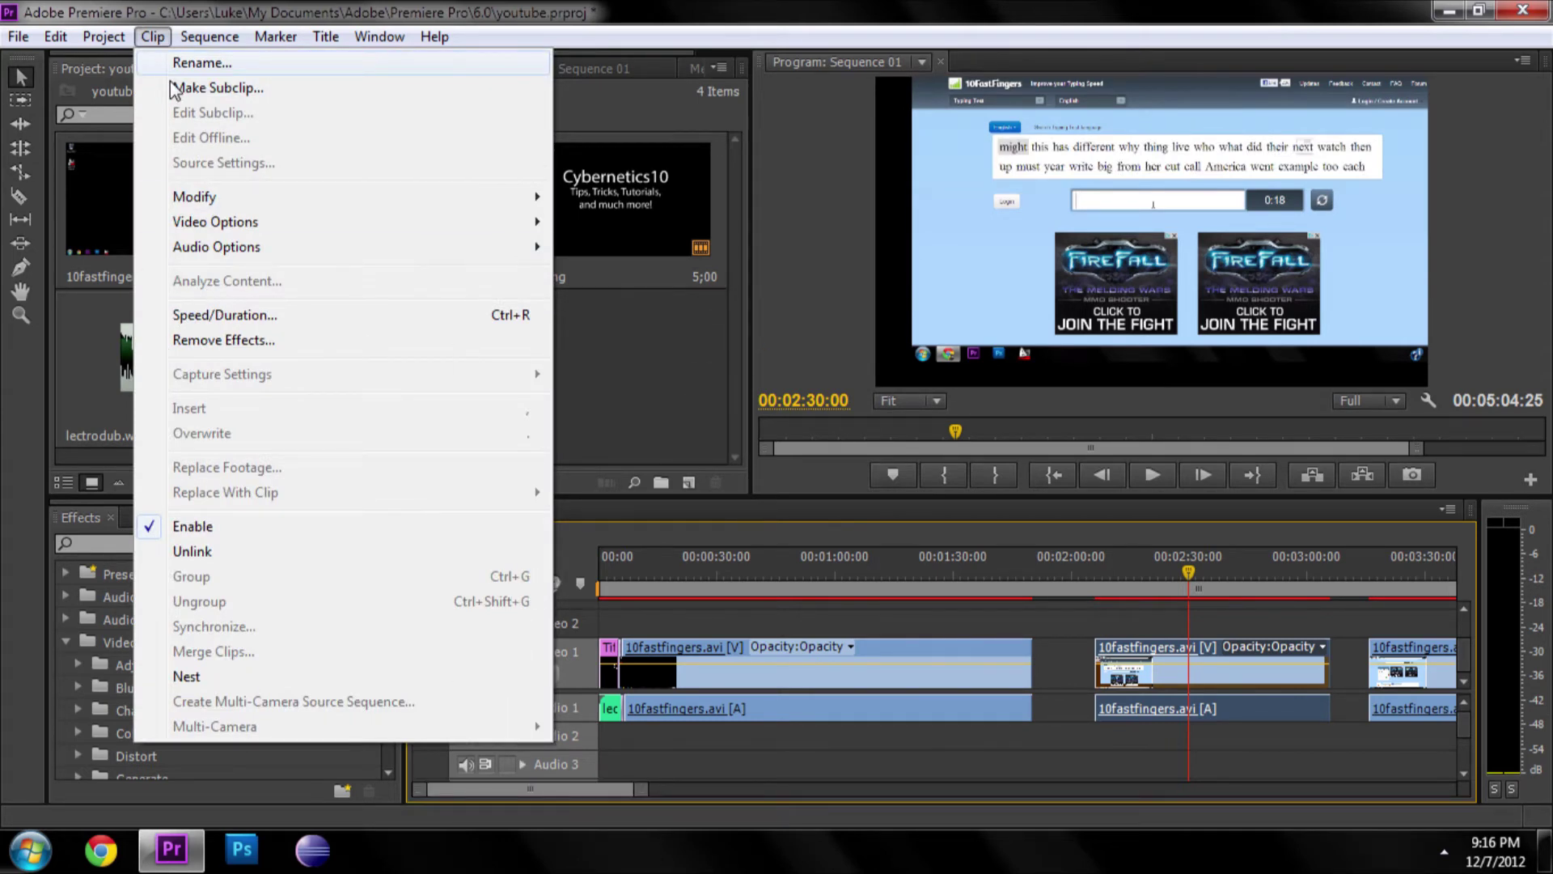
click(224, 315)
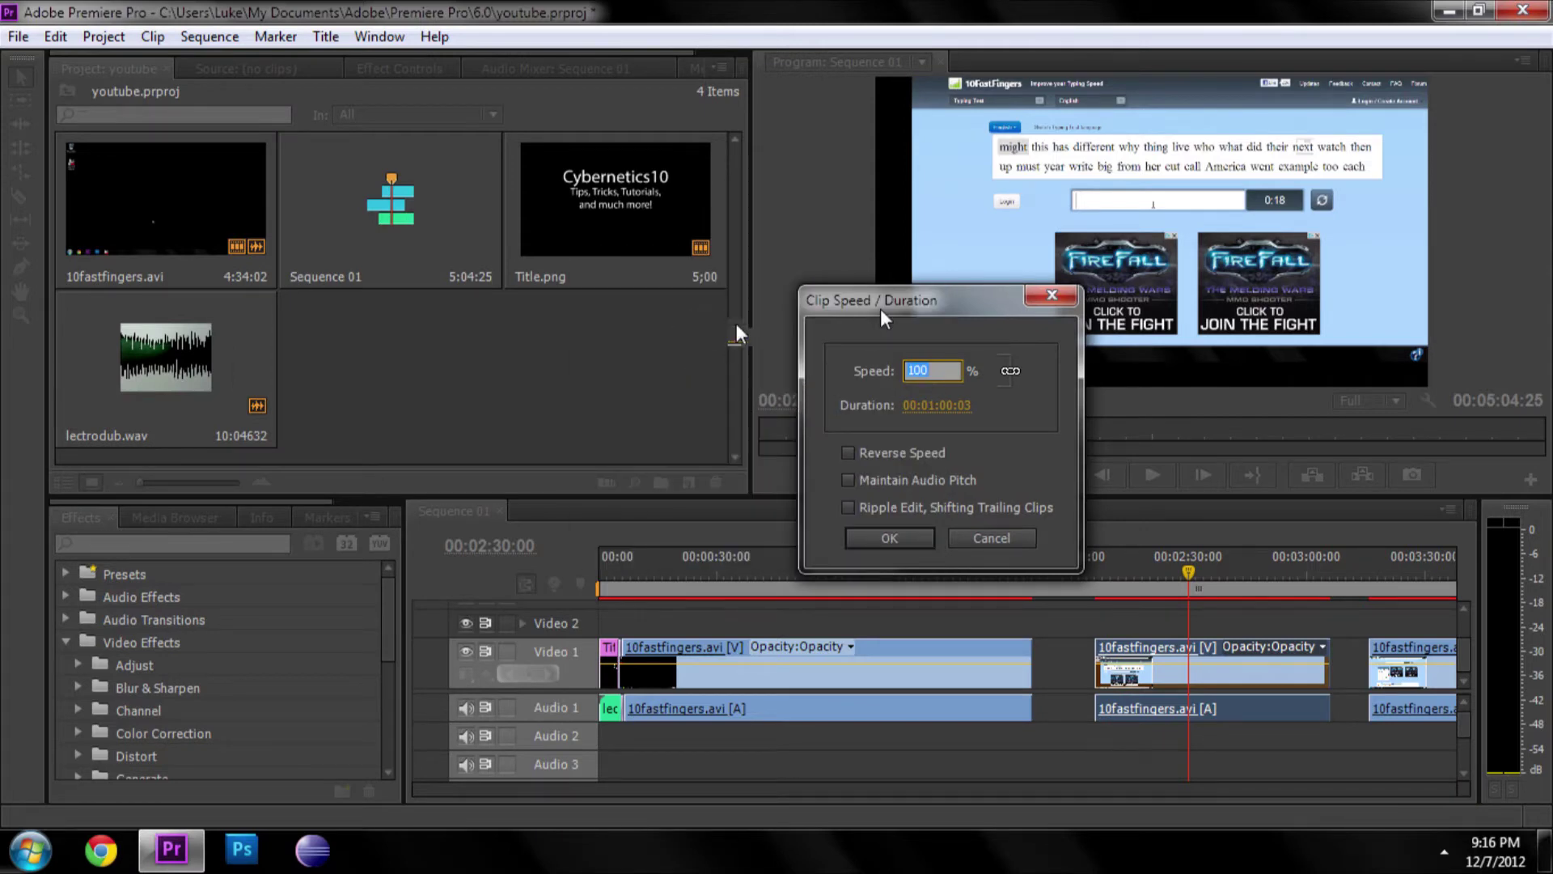
drag(880, 308, 661, 290)
click(705, 348)
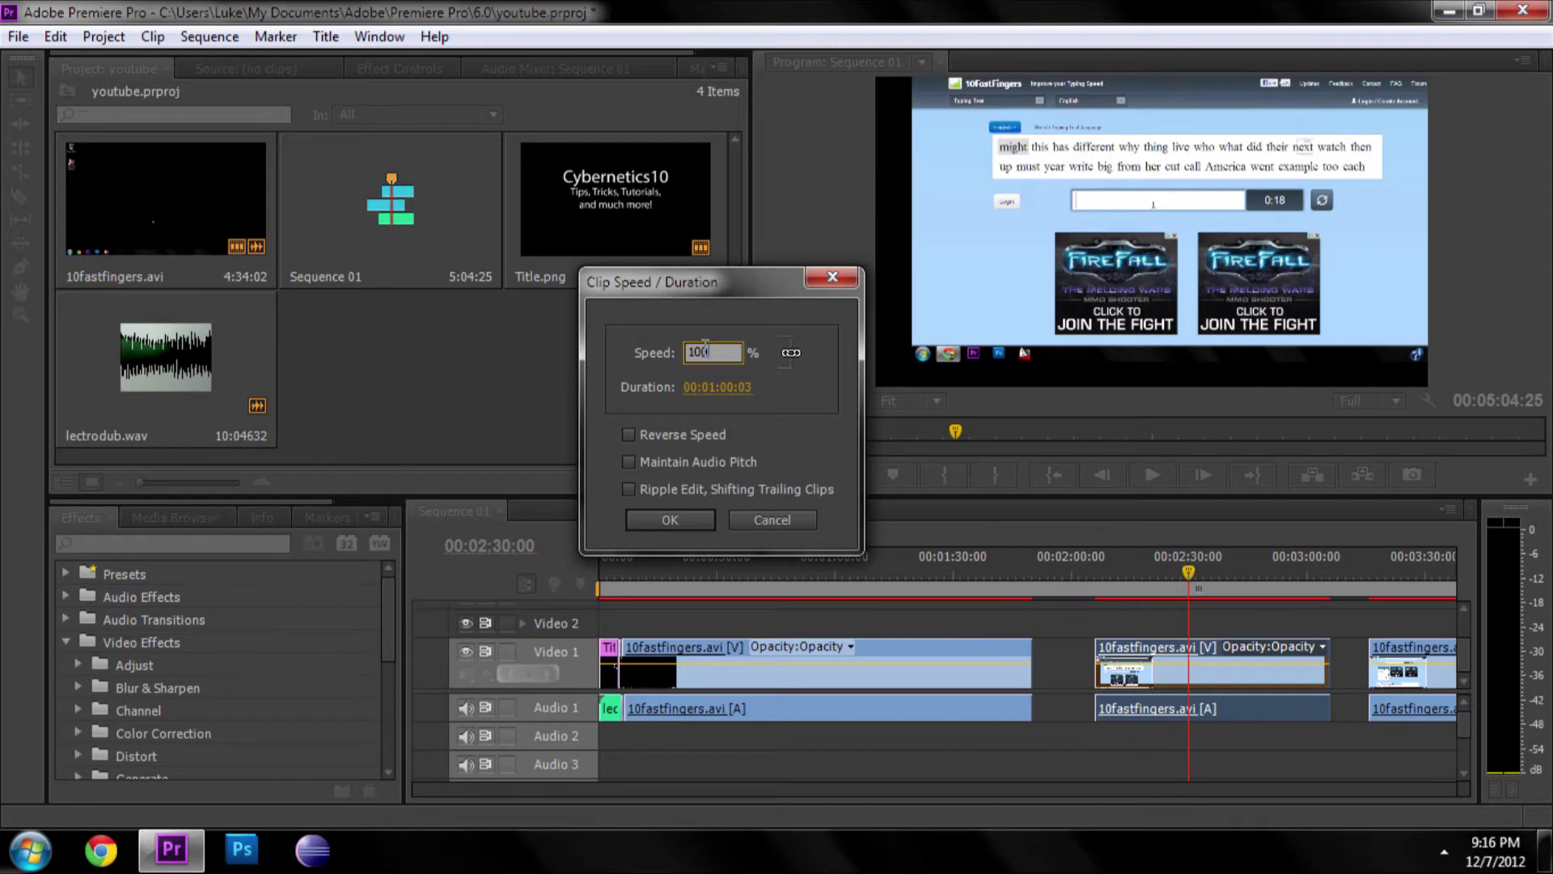
double_click(705, 348)
text(5)
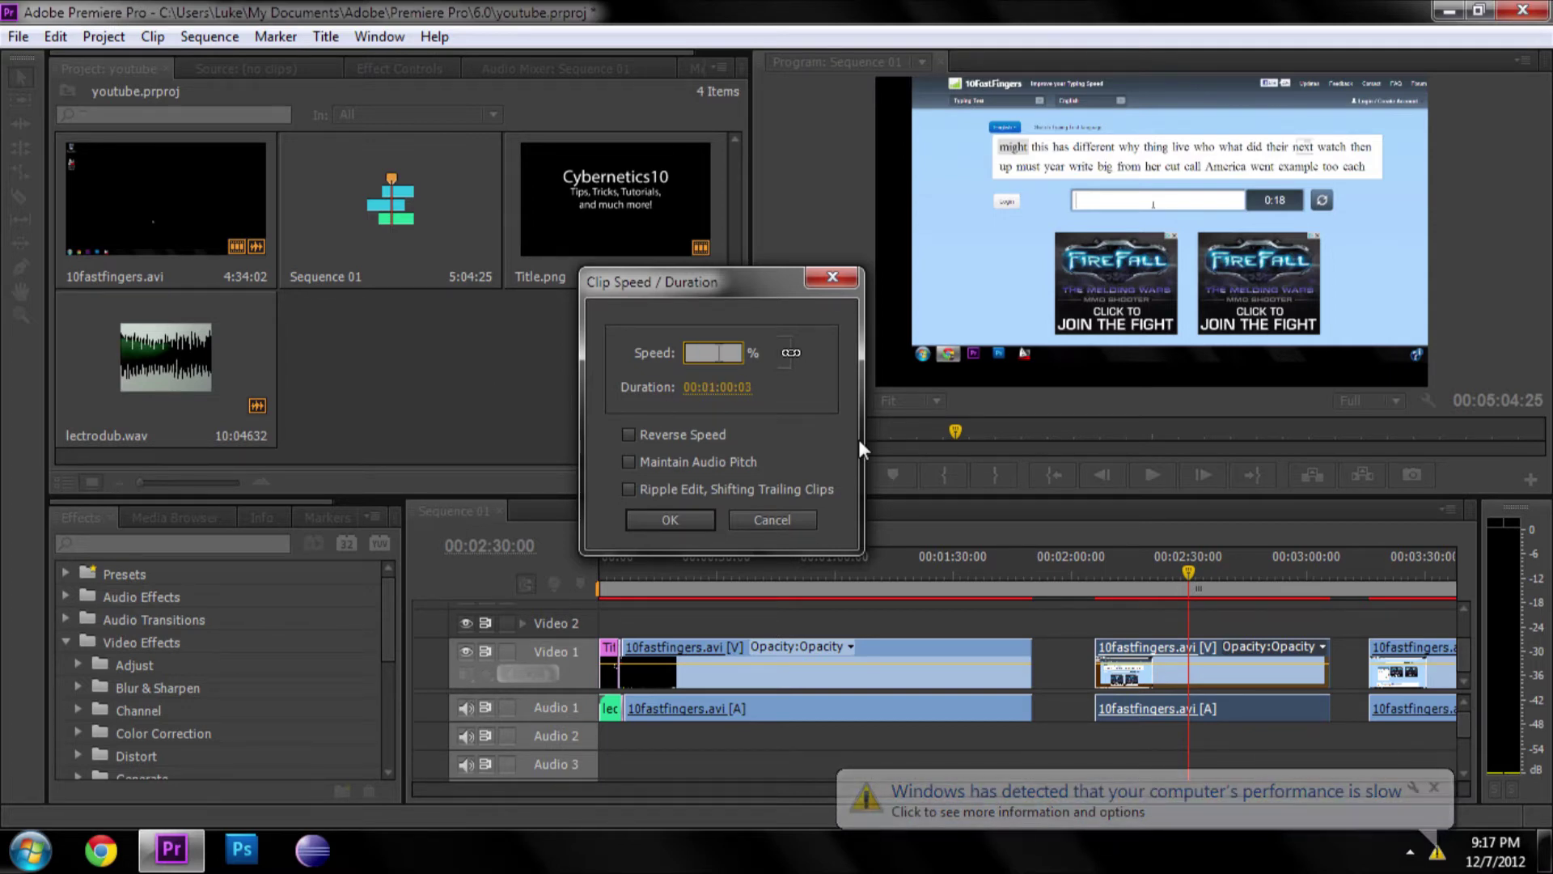
text(100)
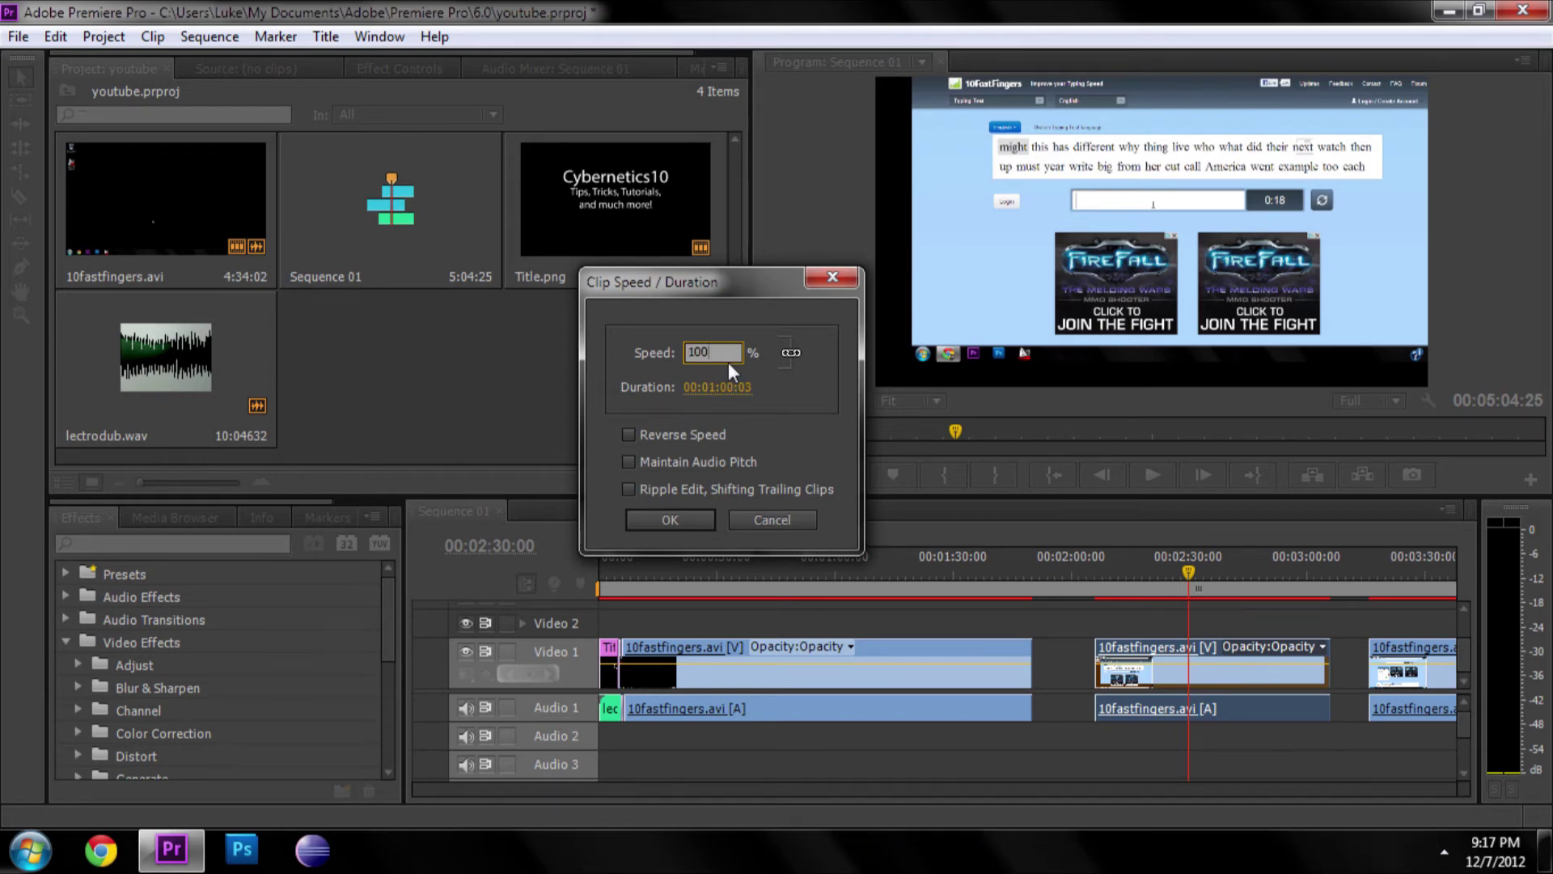
Try speeds of 50%, 20% and 200% for the second clip, and close the speed settings without applying them
key(BackSpace)
key(BackSpace)
key(BackSpace)
text(50)
double_click(716, 355)
text(20)
double_click(718, 355)
text(200)
double_click(717, 352)
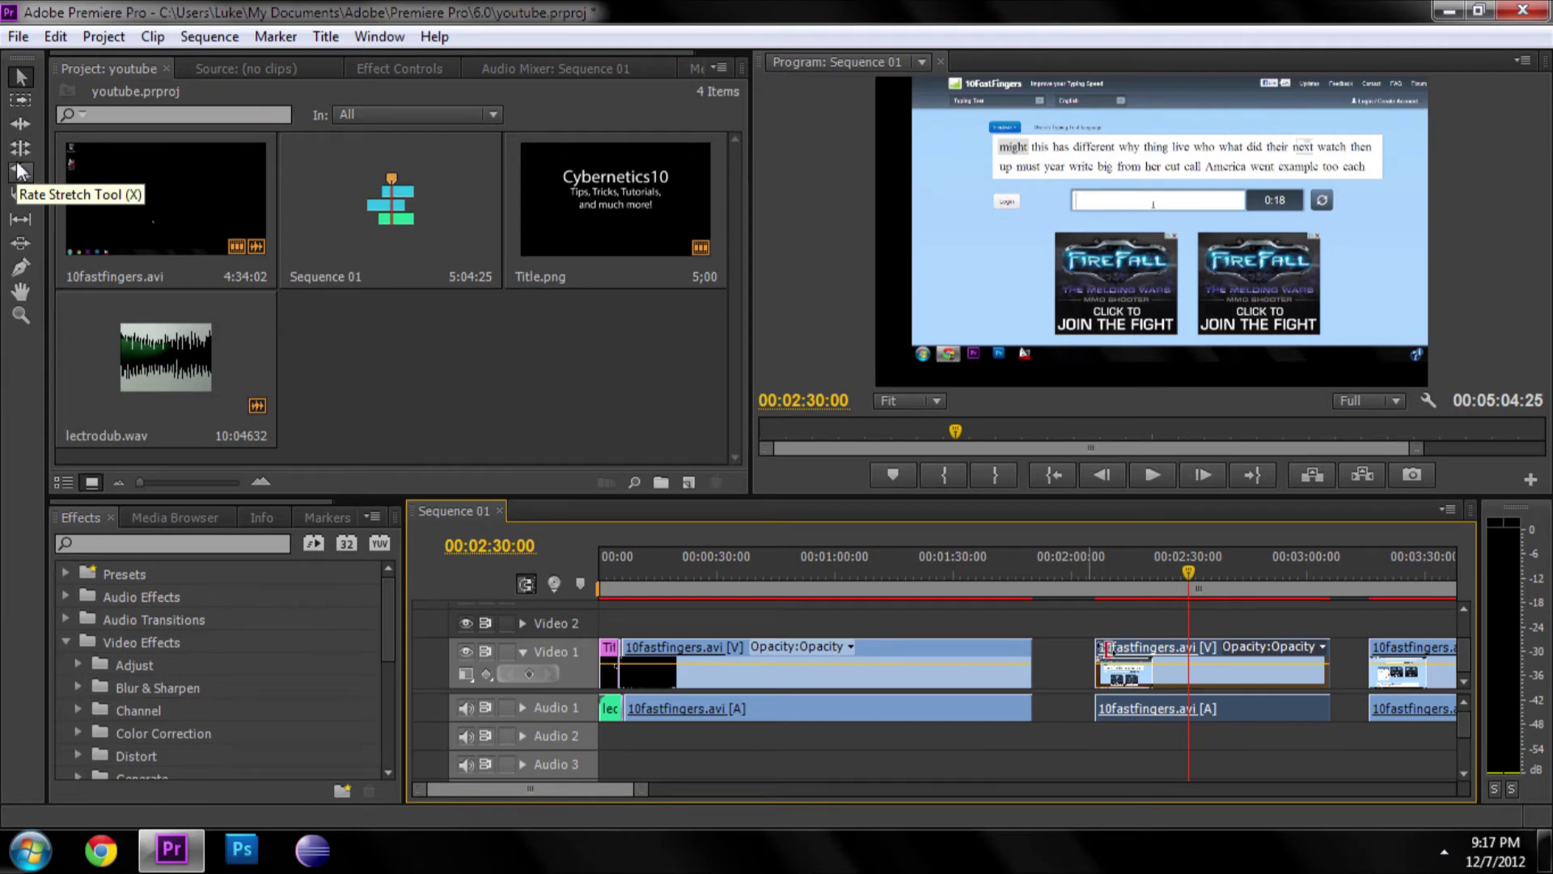
Try the Rate Stretch tool on the second clip's start edge, and shift the clip earlier with the Selection tool
click(21, 171)
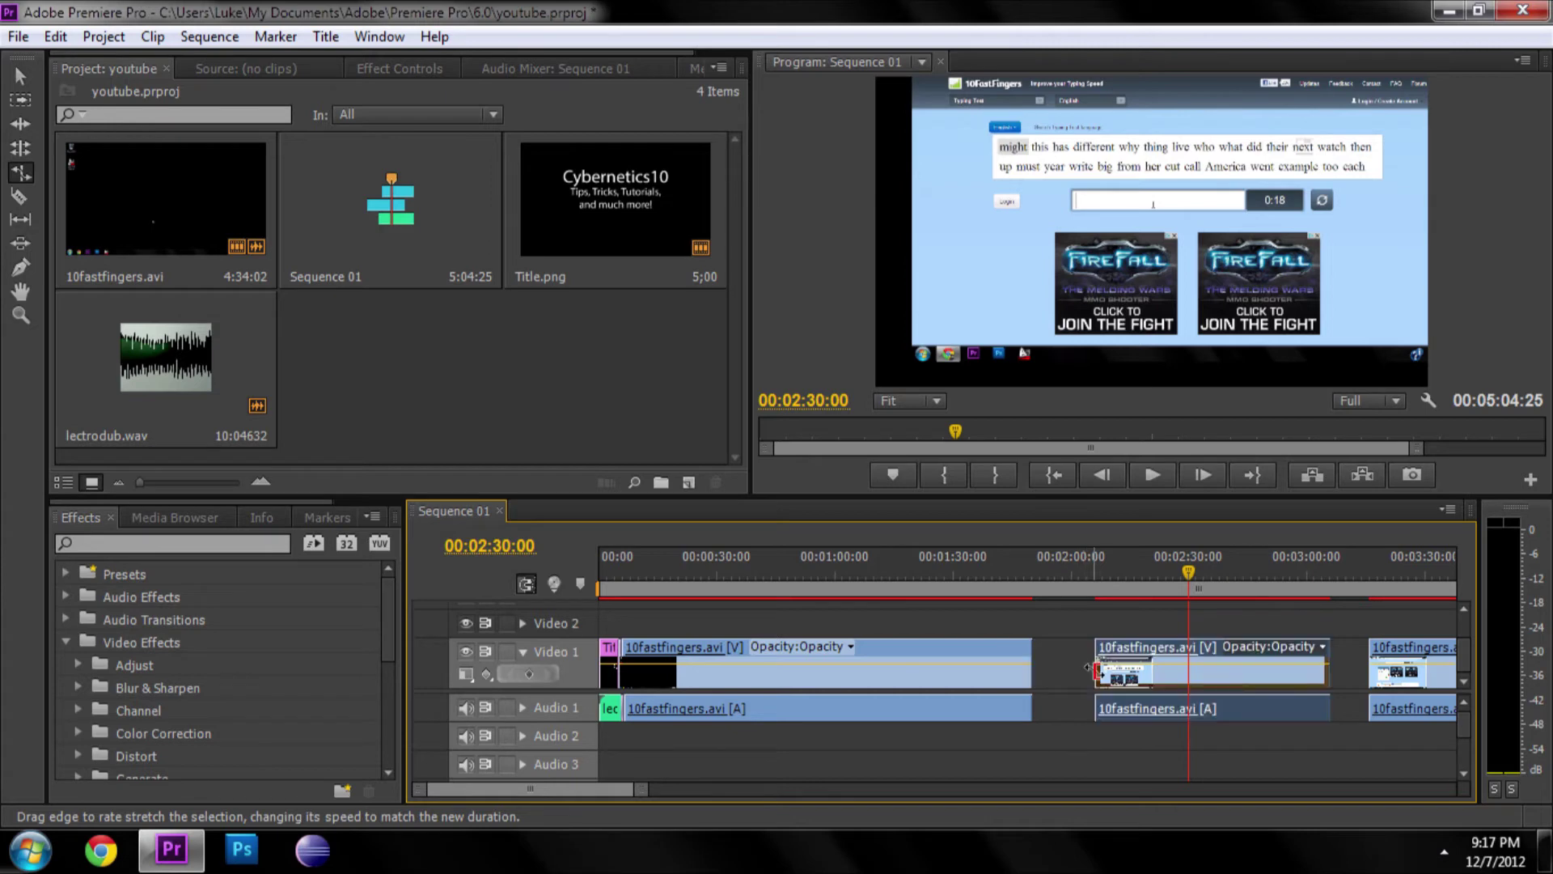
click(1087, 667)
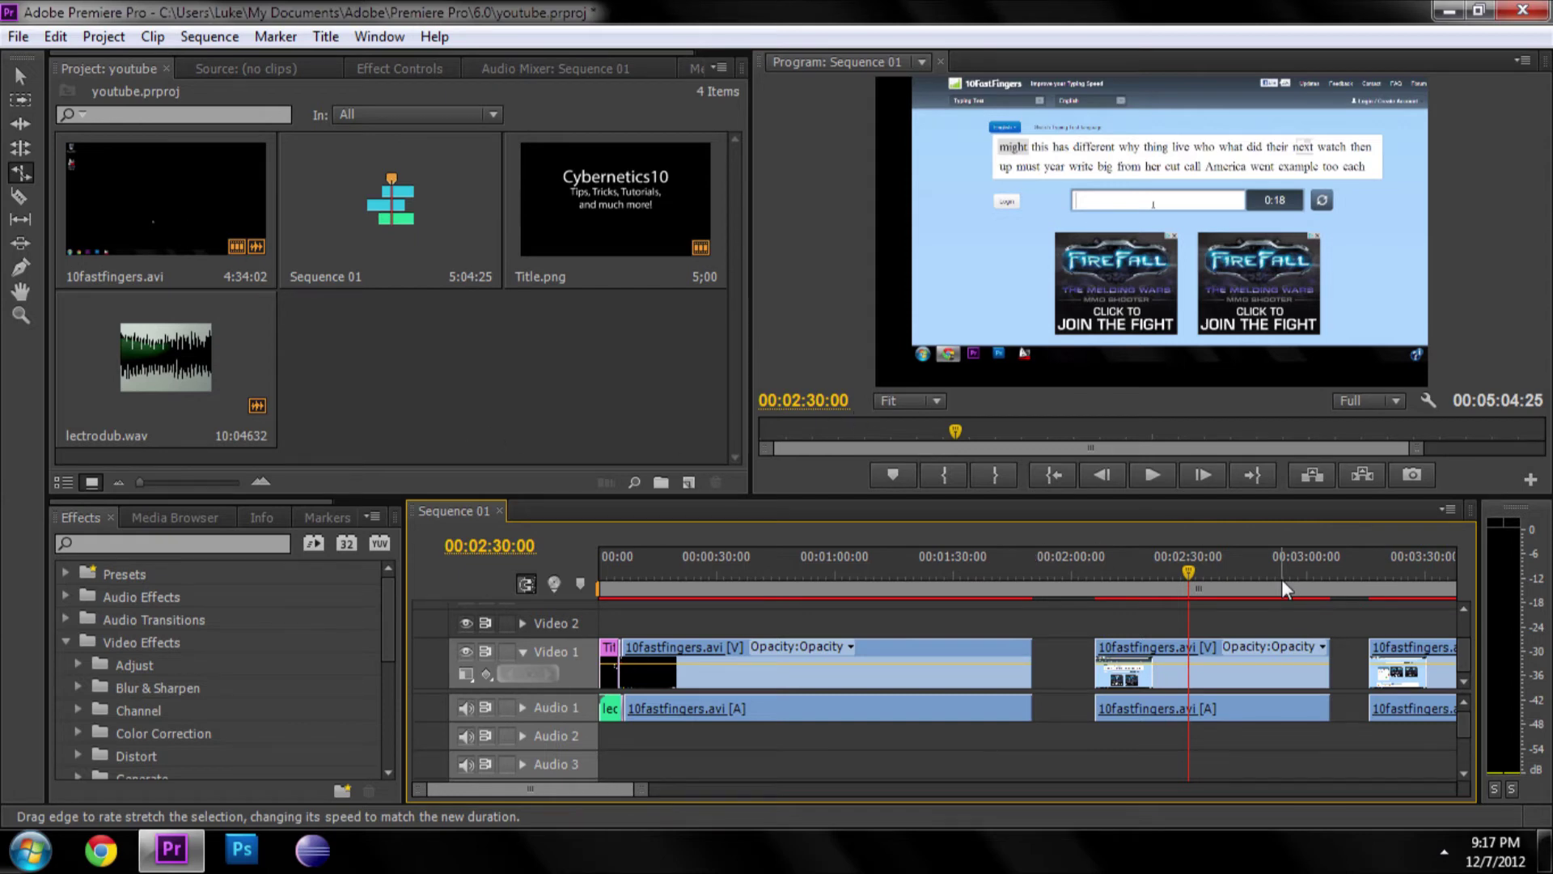
key(v)
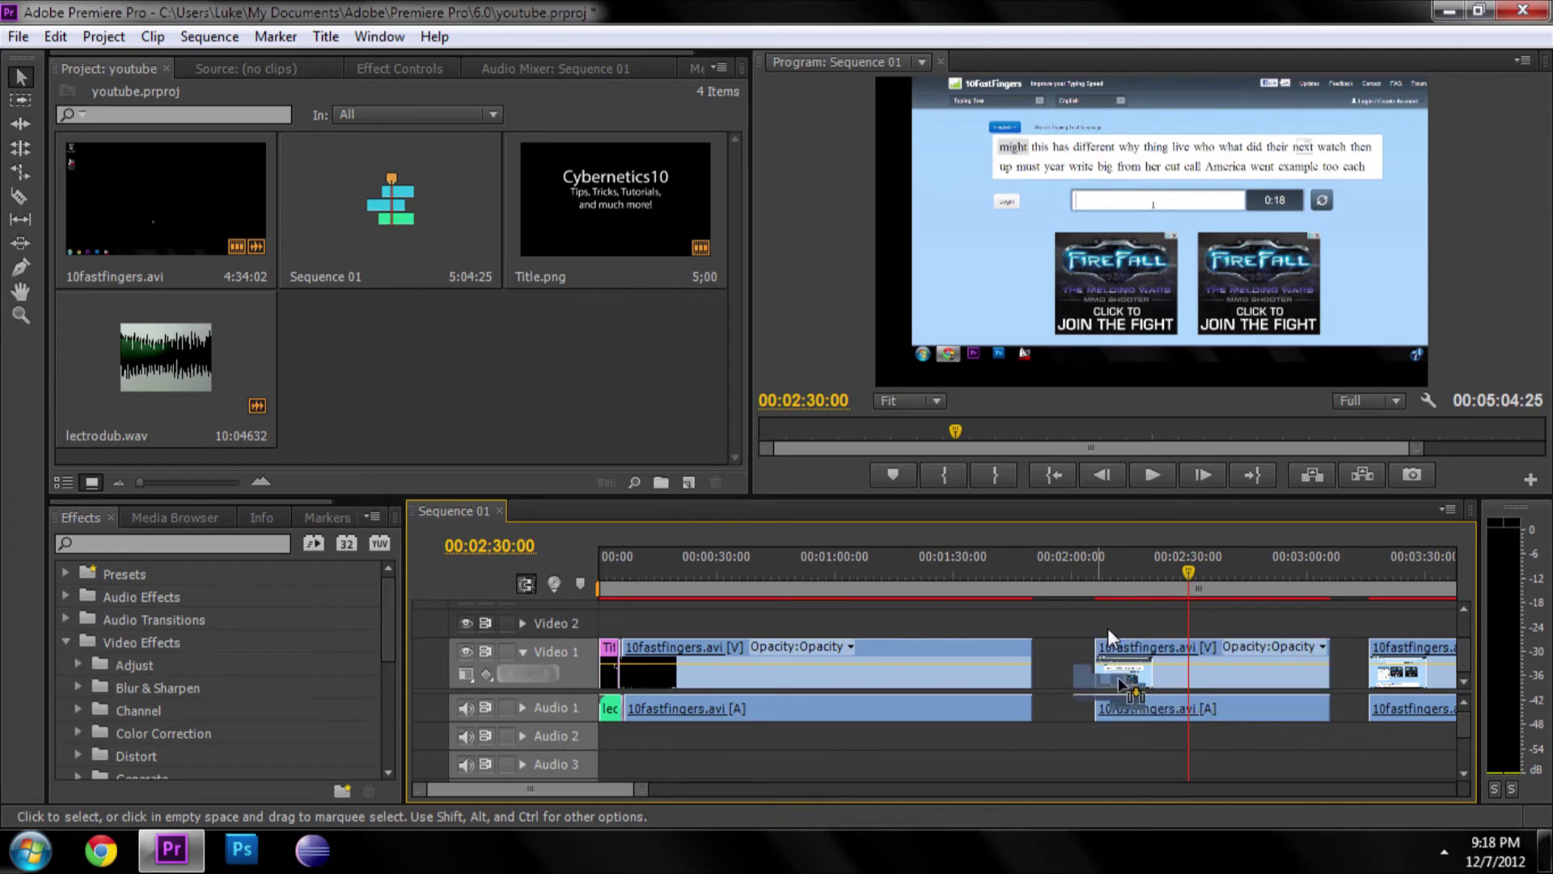
drag(1124, 683, 1081, 683)
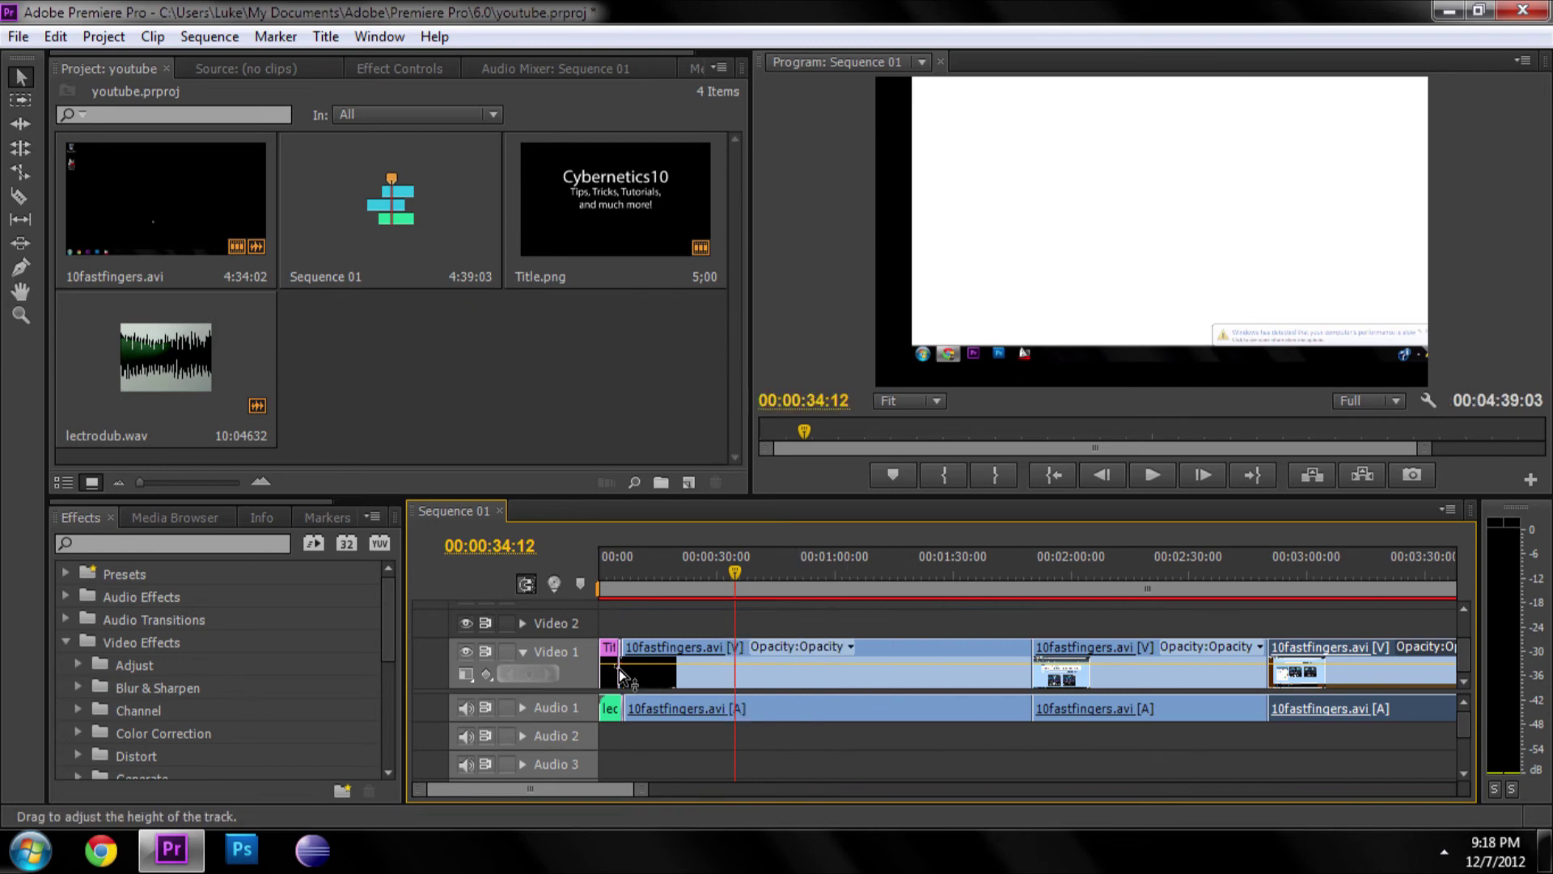
Unlink the audio from the video of the first 10fastfingers.avi clip after the title
click(760, 677)
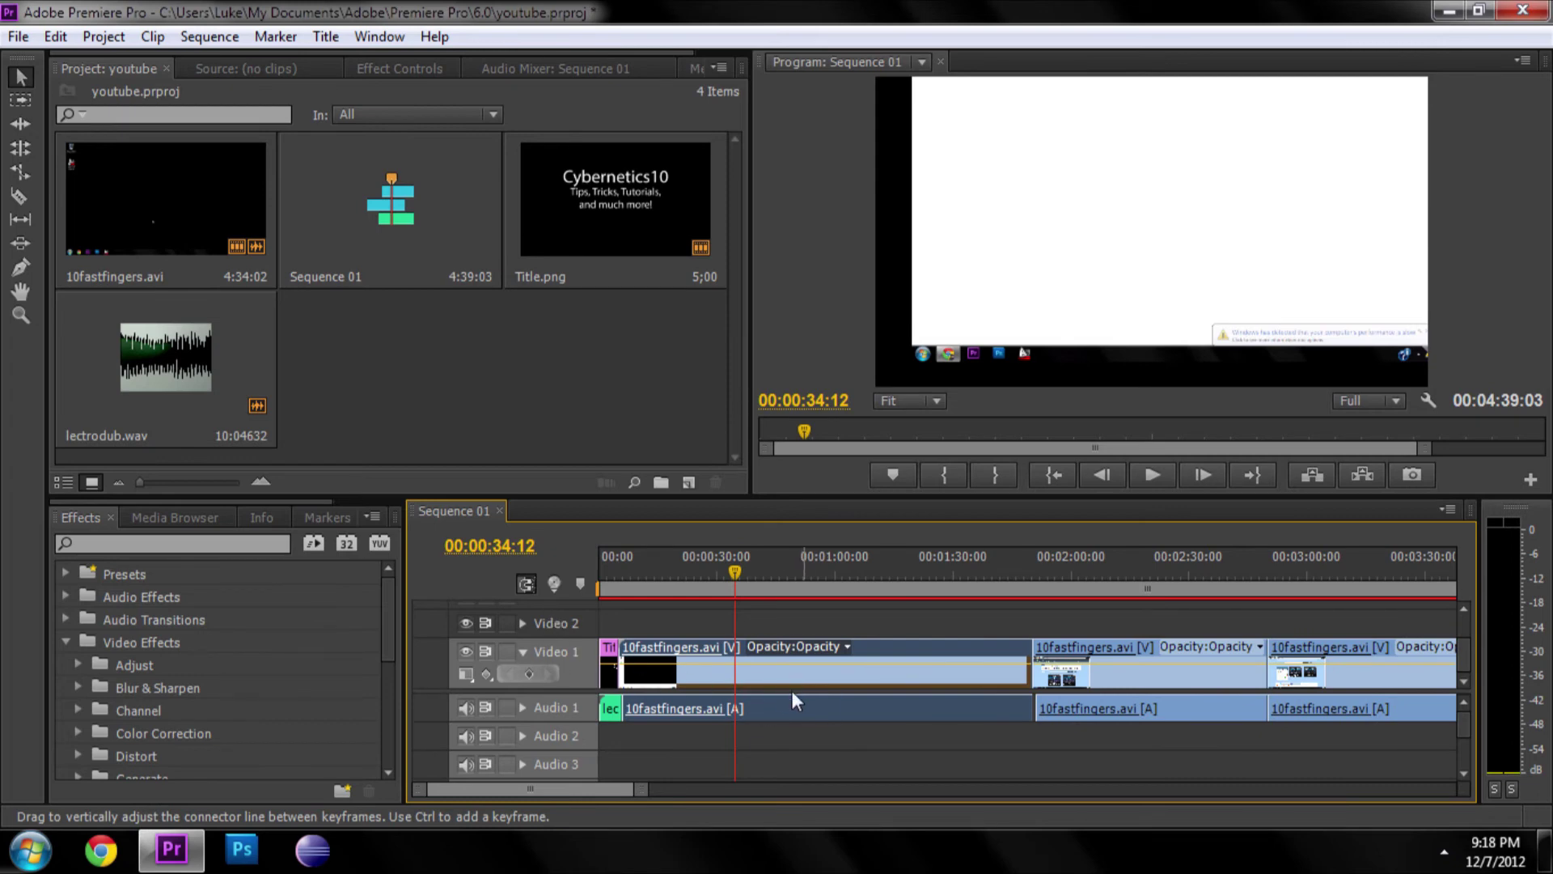
click(813, 696)
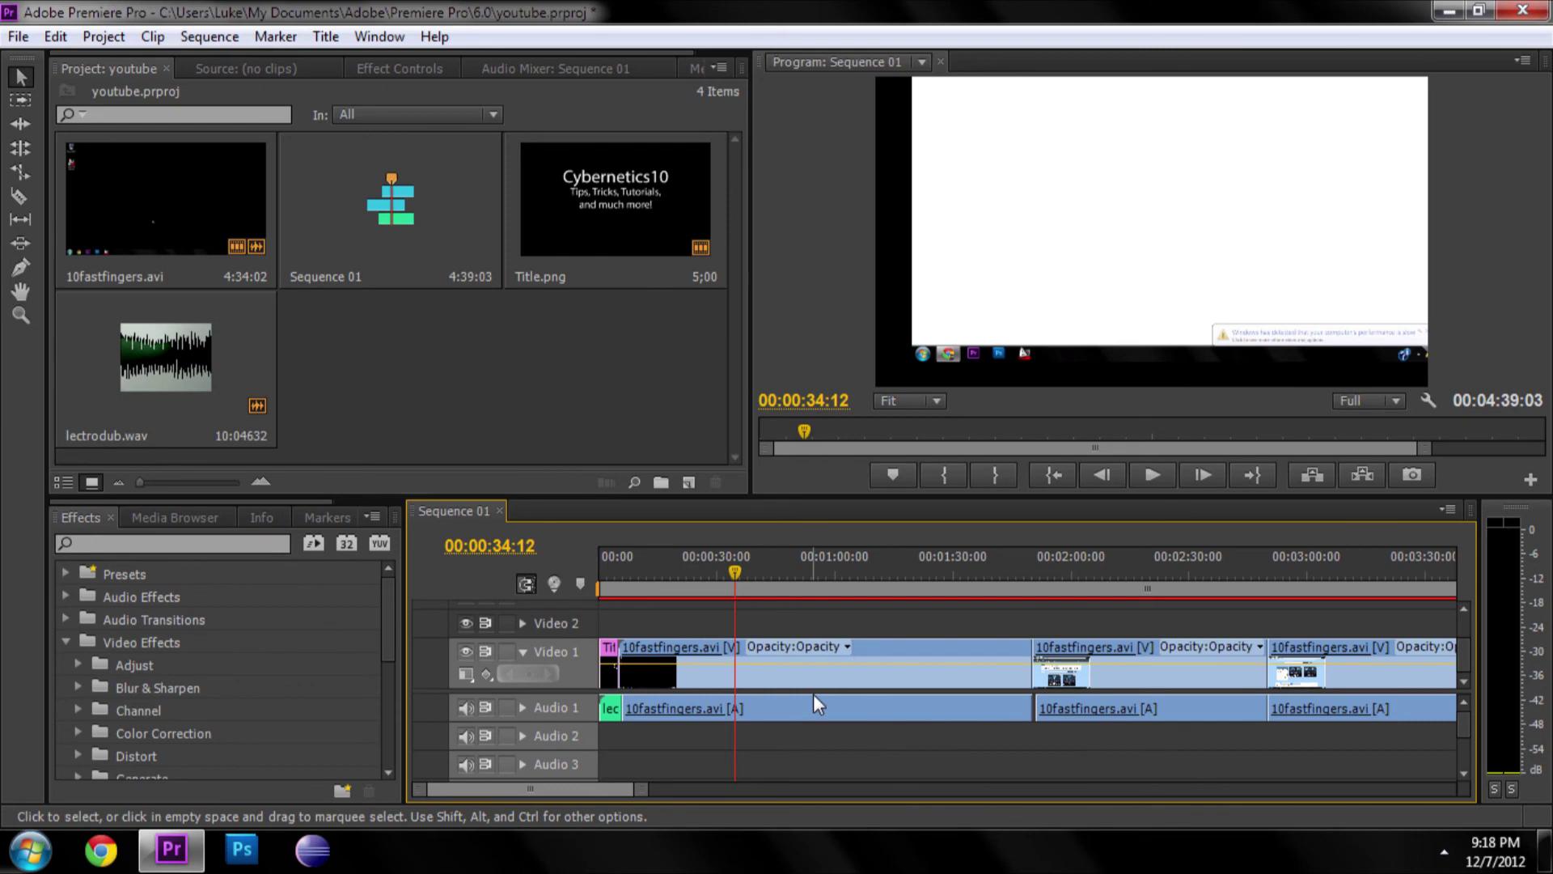
right_click(812, 694)
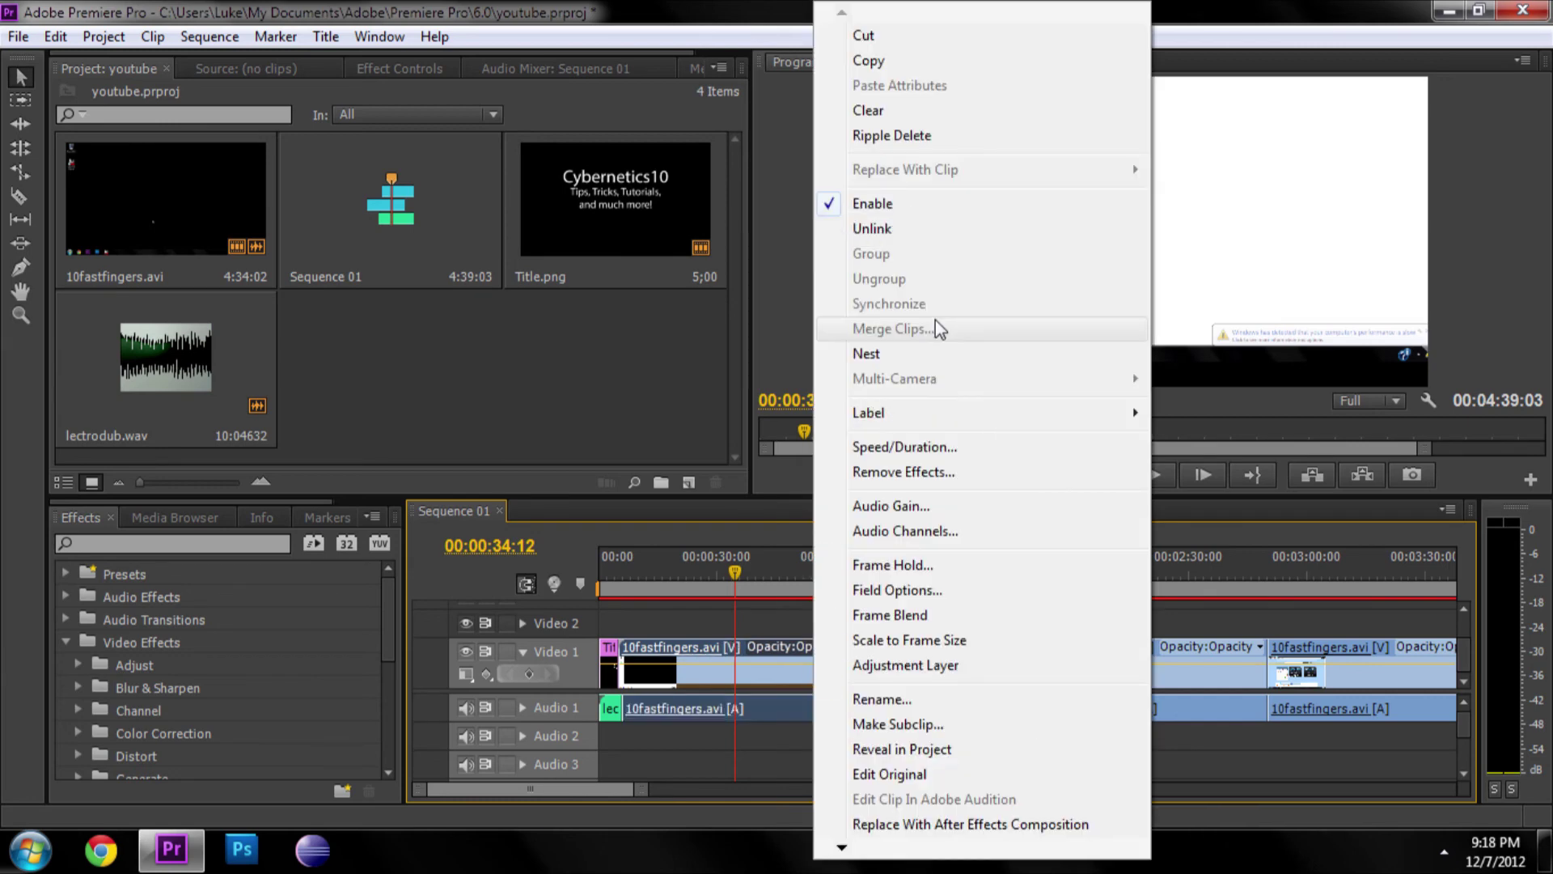
click(872, 228)
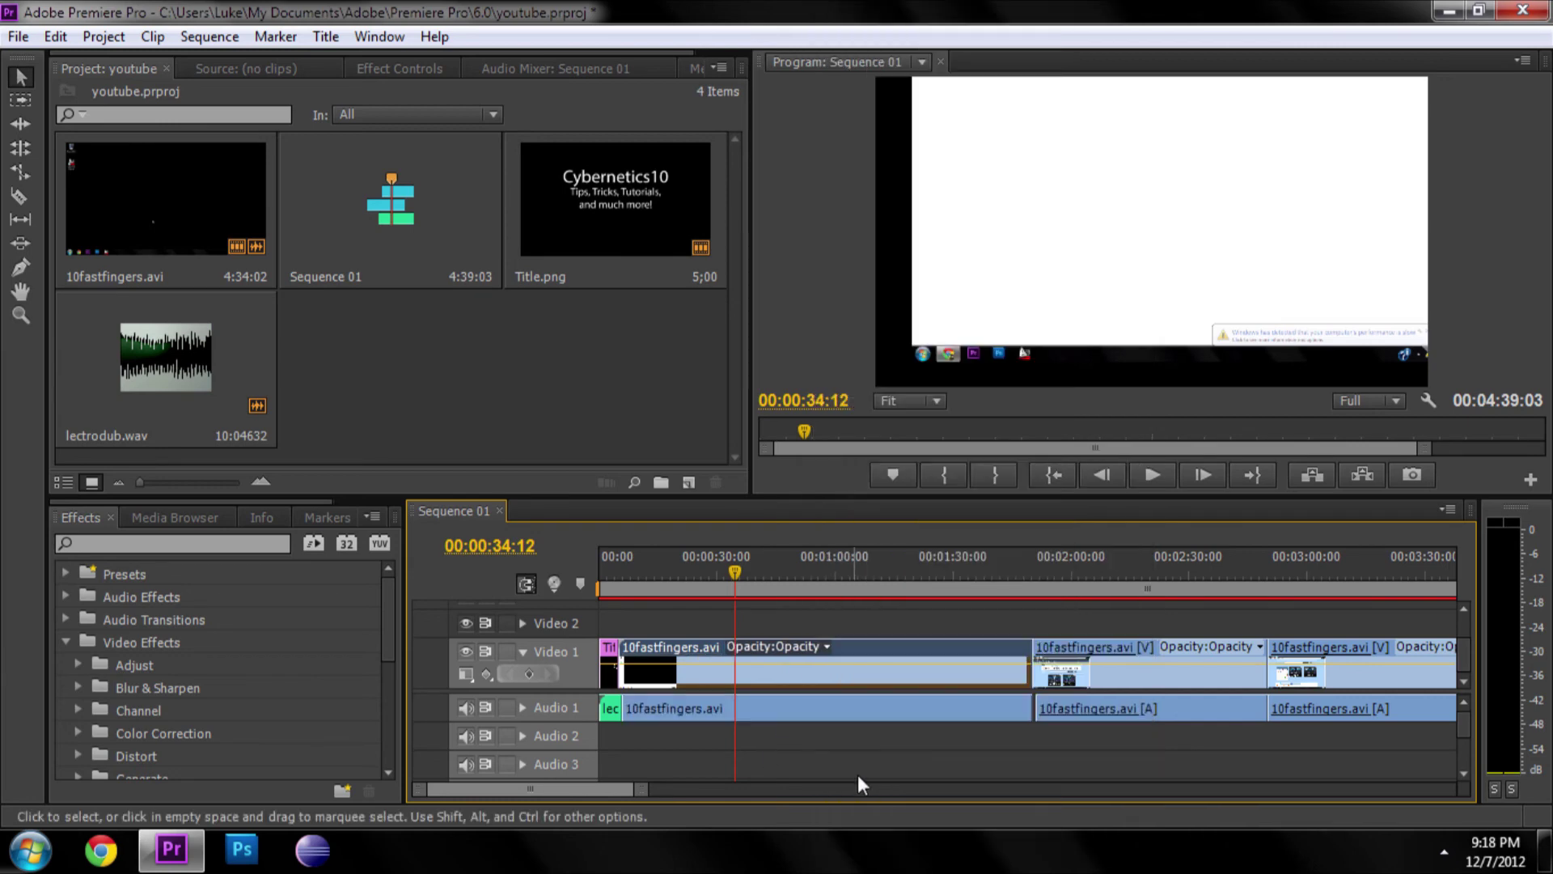
Move the first clip's unlinked audio off Audio 1 and place lectrodub.wav on that track near 00:00:30
drag(842, 708, 839, 756)
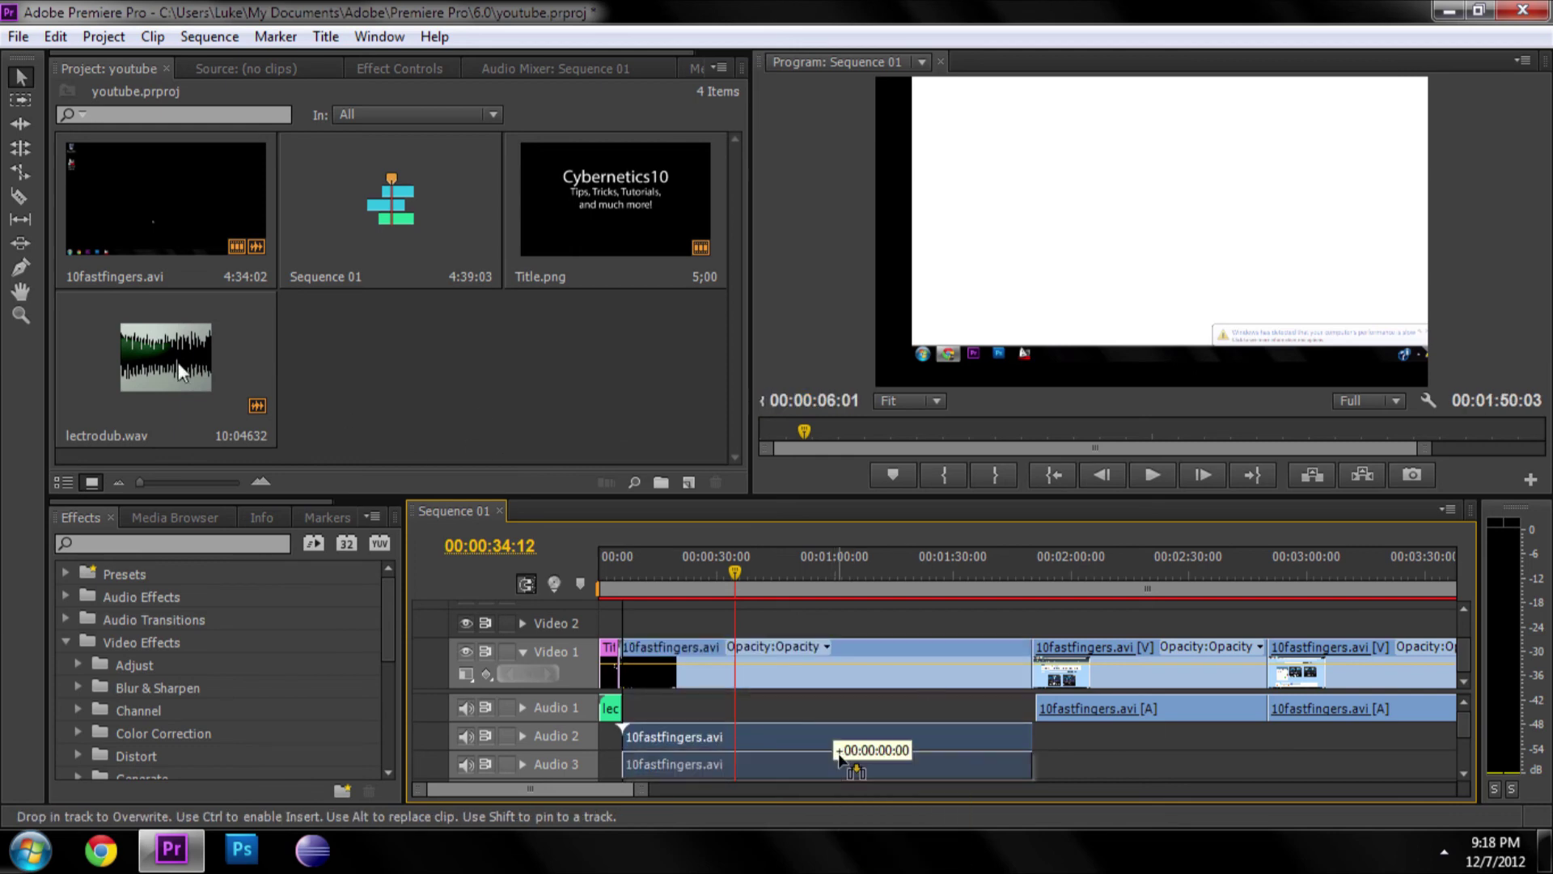
mouse_move(188, 367)
mouse_down()
mouse_move(730, 728)
mouse_move(732, 709)
mouse_up()
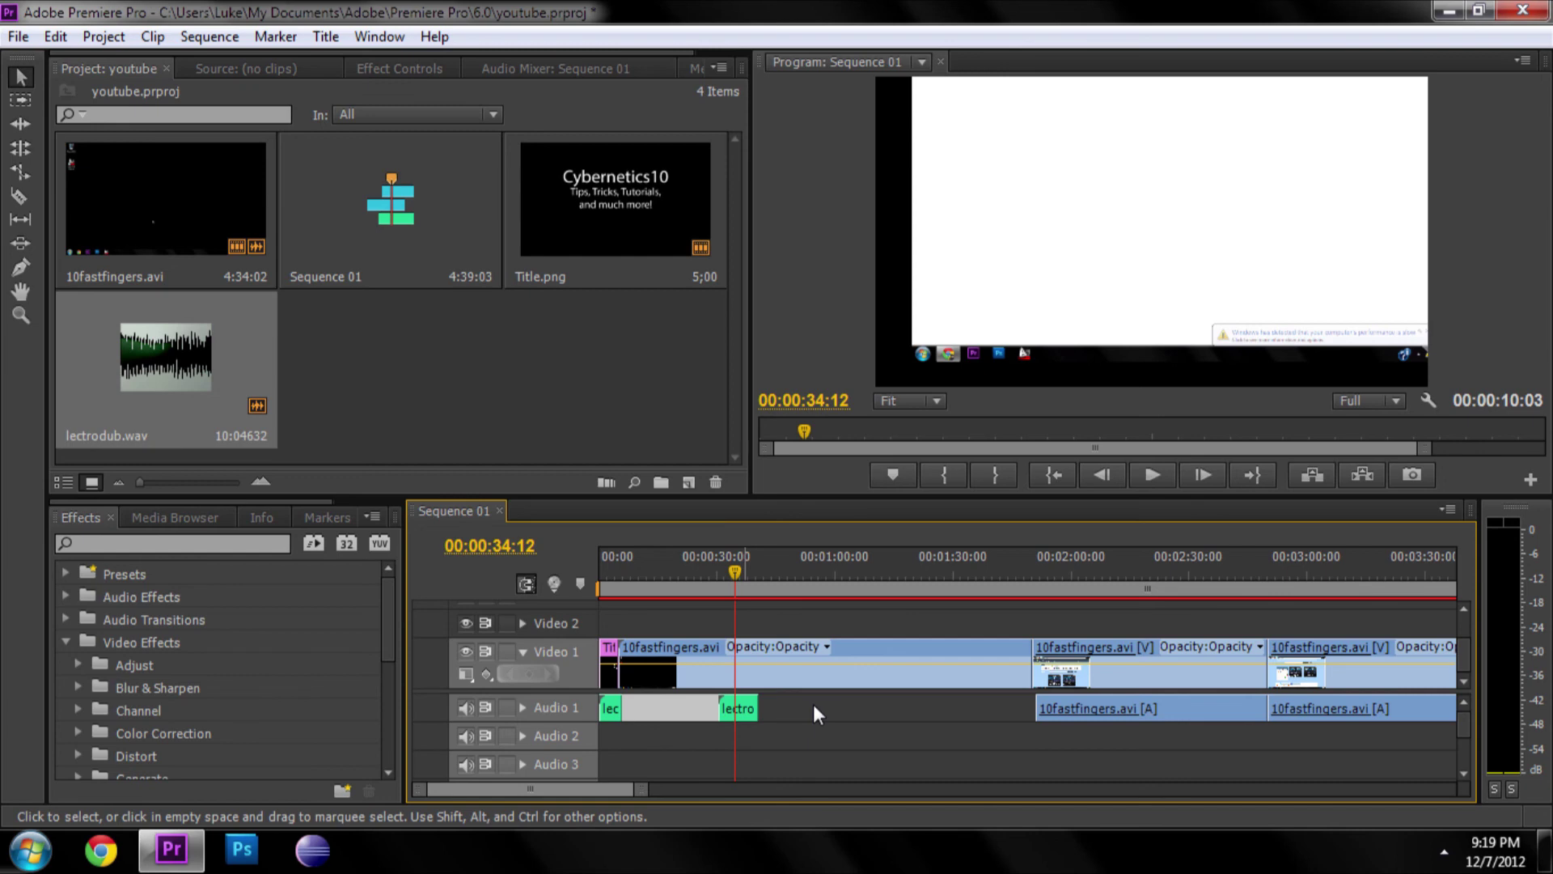